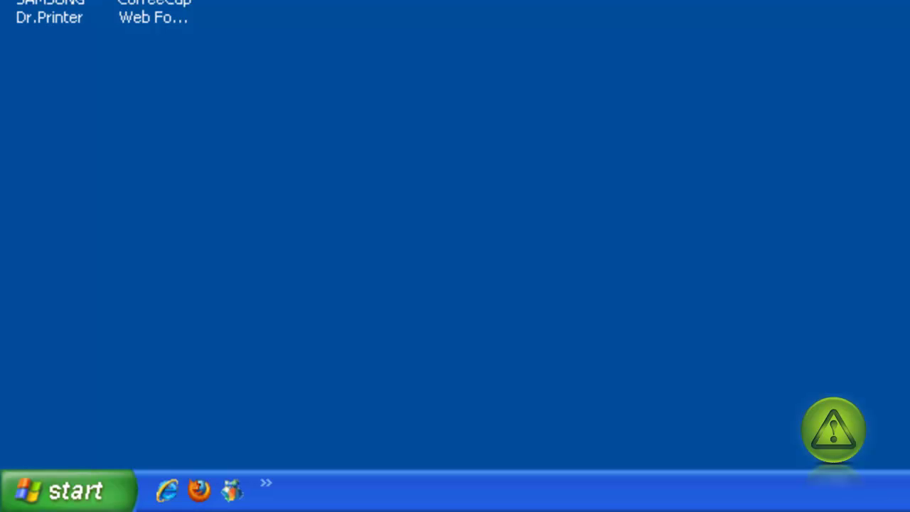
# Step: Open Network Connections from the Control Panel and start the New Connection Wizard
pyautogui.click(71, 505)
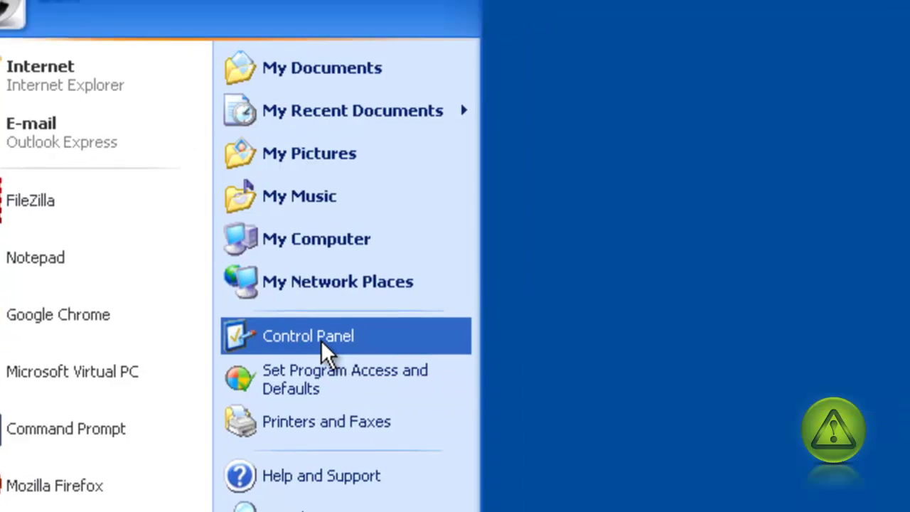
pyautogui.click(379, 306)
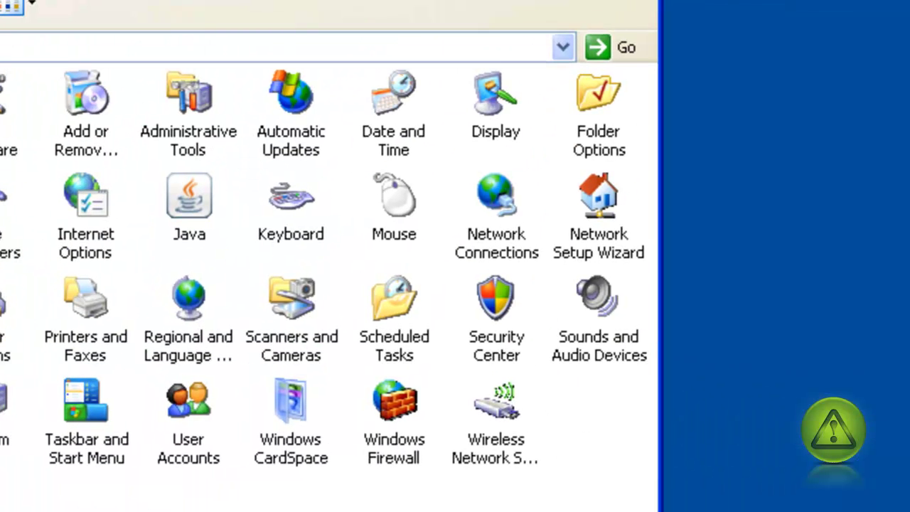
pyautogui.click(486, 249)
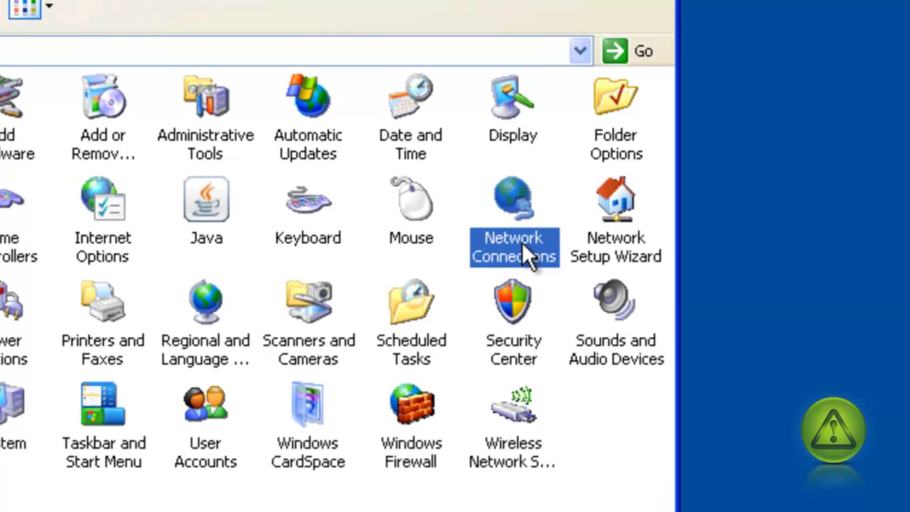
pyautogui.doubleClick(524, 246)
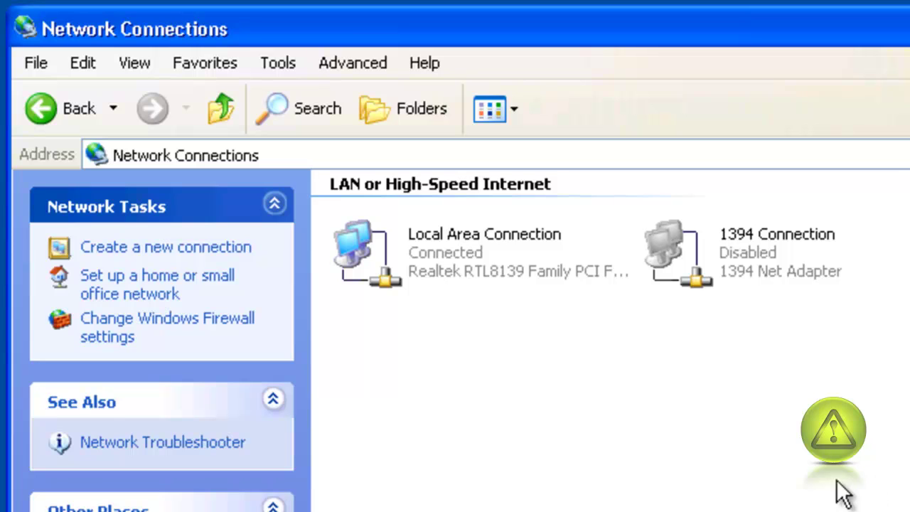
pyautogui.click(39, 71)
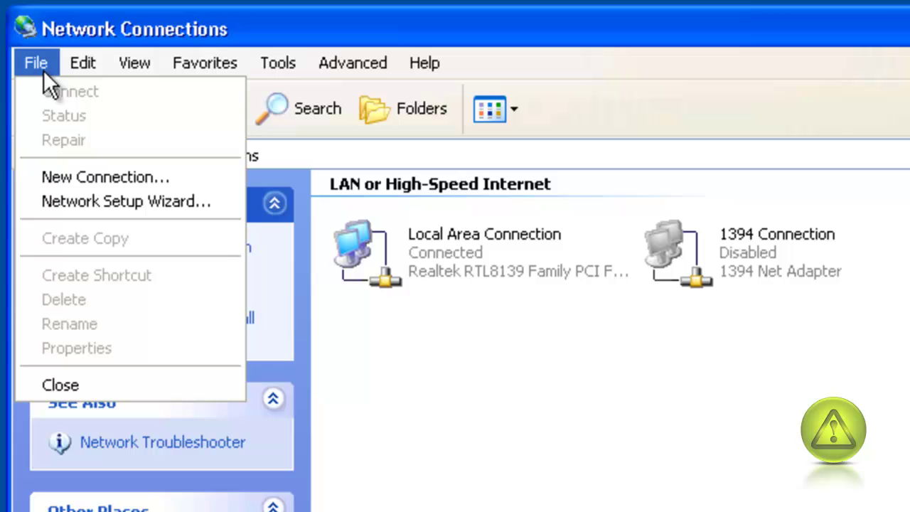
pyautogui.click(193, 180)
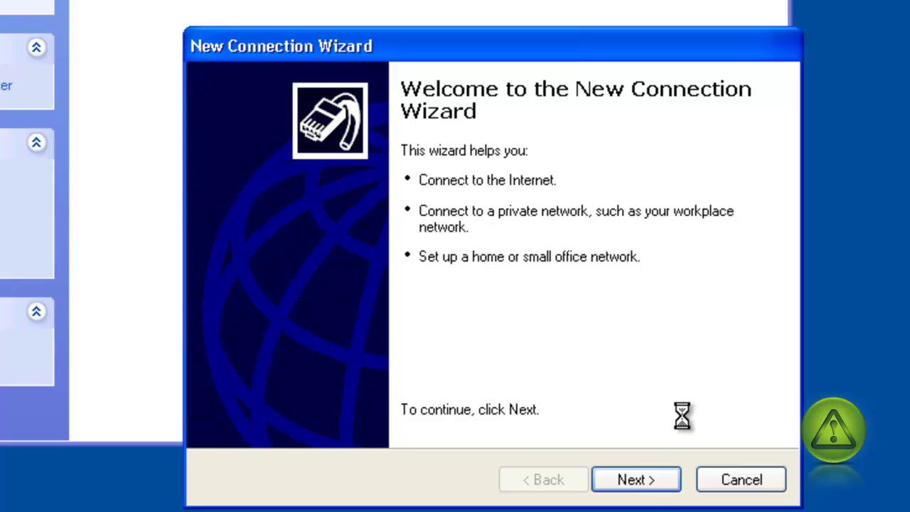
# Step: Choose to set up an advanced connection that accepts incoming connections
pyautogui.click(635, 480)
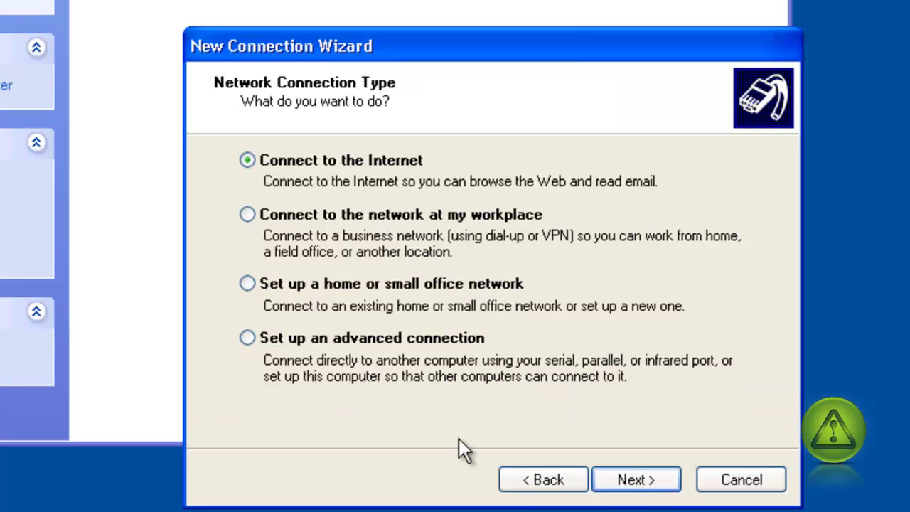
pyautogui.click(248, 338)
pyautogui.click(640, 485)
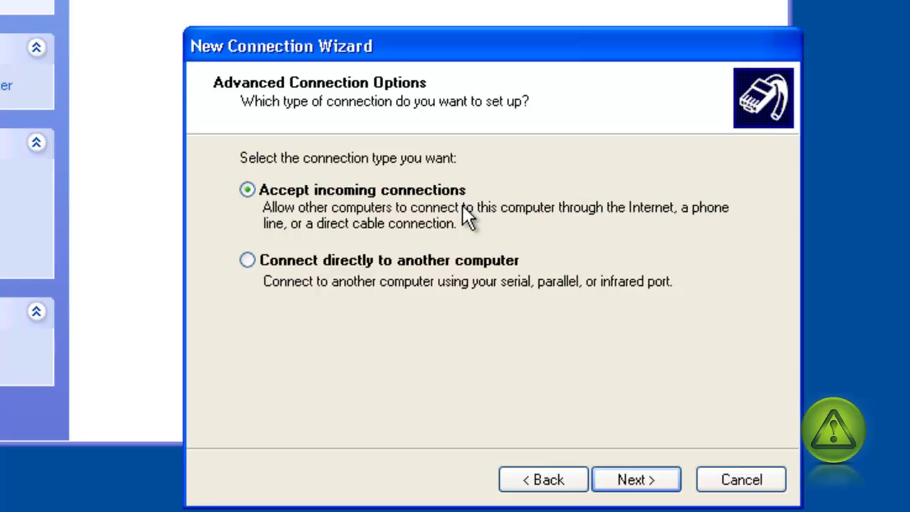
pyautogui.click(649, 482)
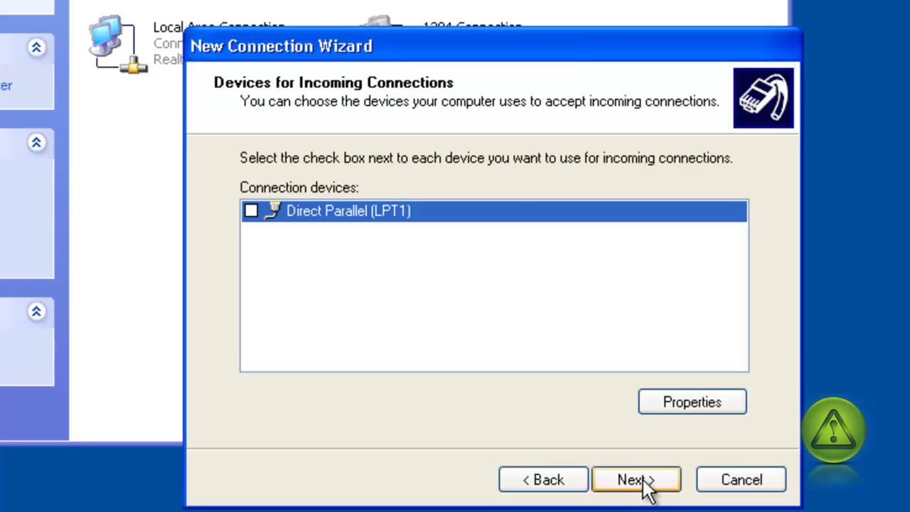
# Step: Leave the parallel port device unused, allow virtual private connections, and permit the Edit user to connect
pyautogui.click(644, 484)
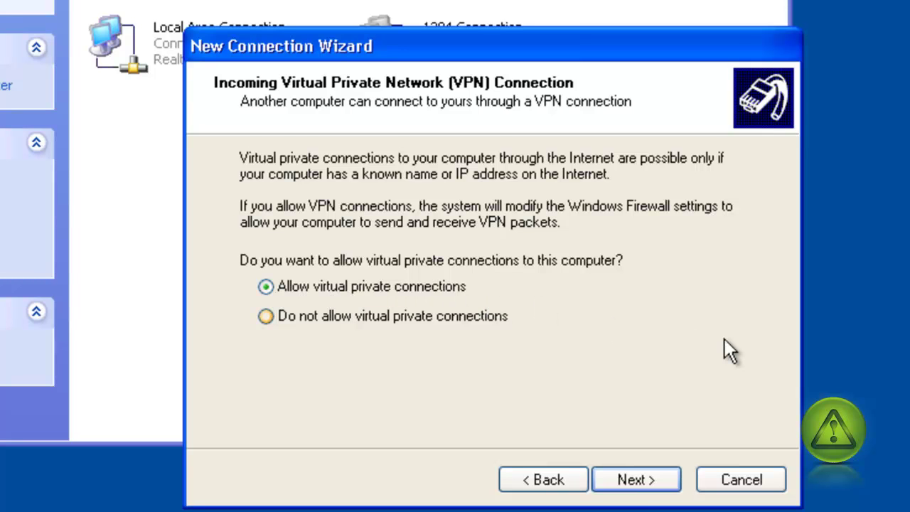
pyautogui.click(636, 481)
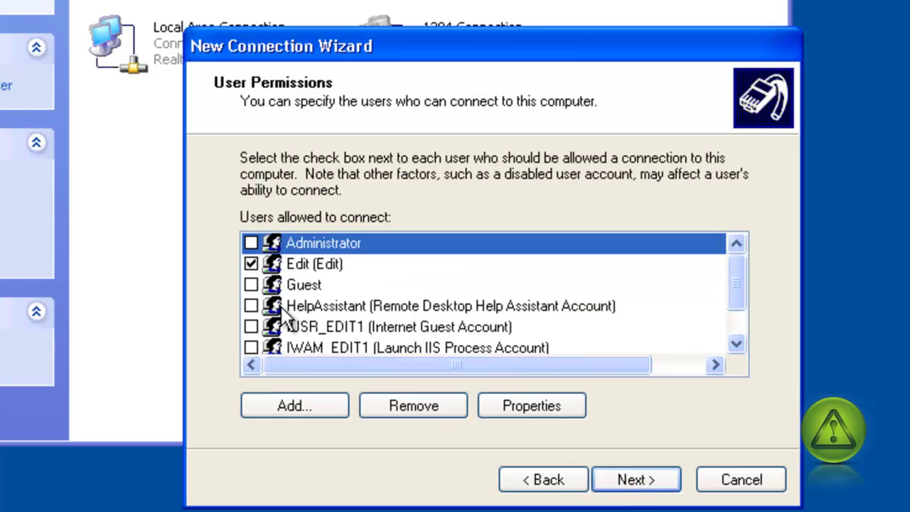
pyautogui.click(251, 264)
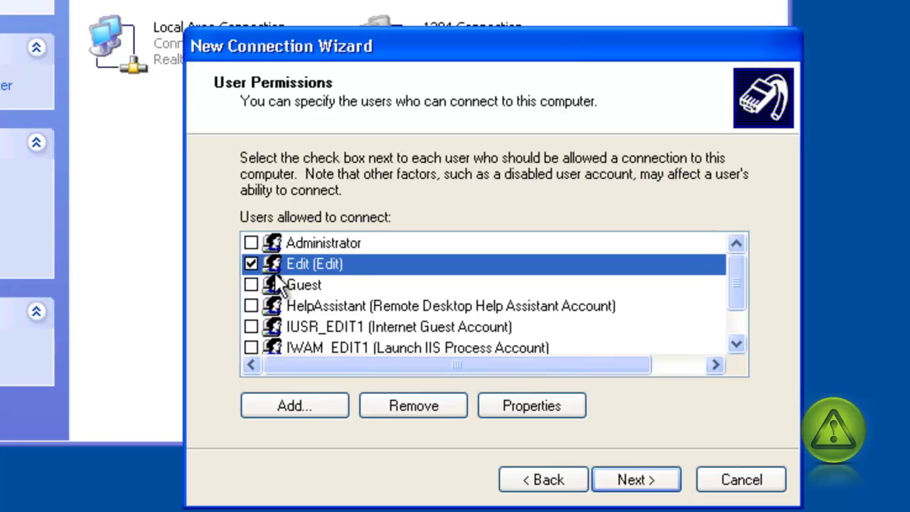
pyautogui.click(648, 480)
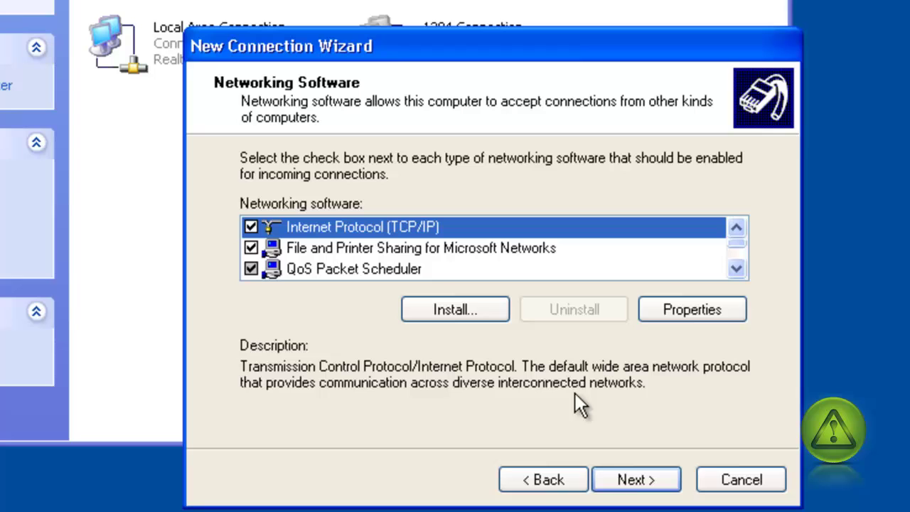
# Step: Assign incoming TCP/IP callers the specified address range 192.168.1.120 to 192.168.1.130 and finish creating the incoming connection
pyautogui.click(698, 309)
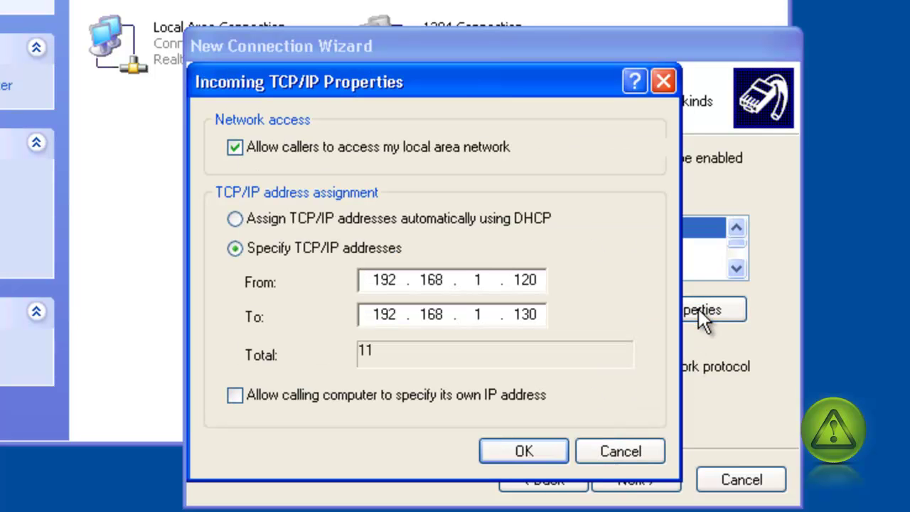
pyautogui.click(236, 218)
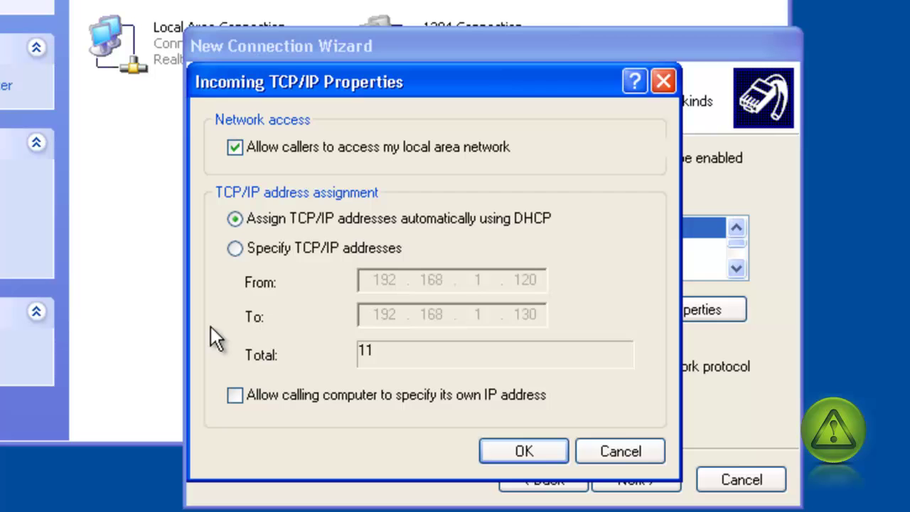
pyautogui.click(235, 249)
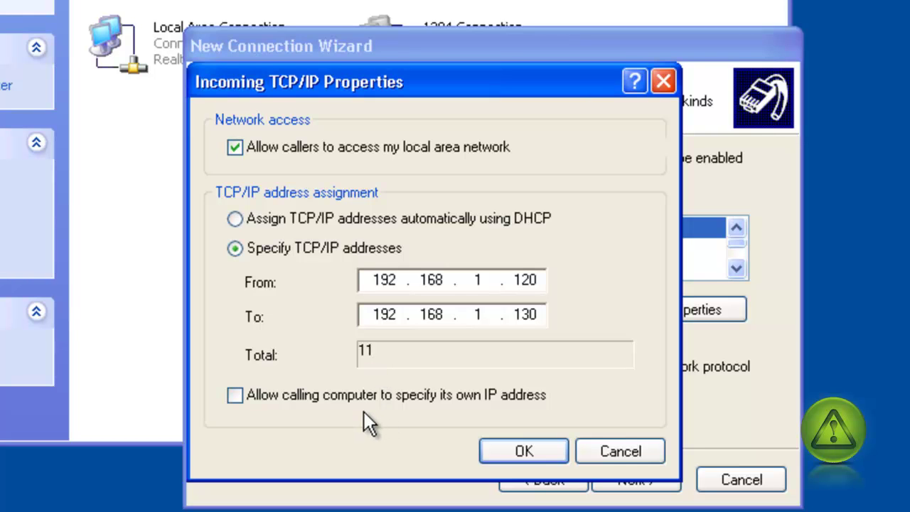
pyautogui.click(526, 448)
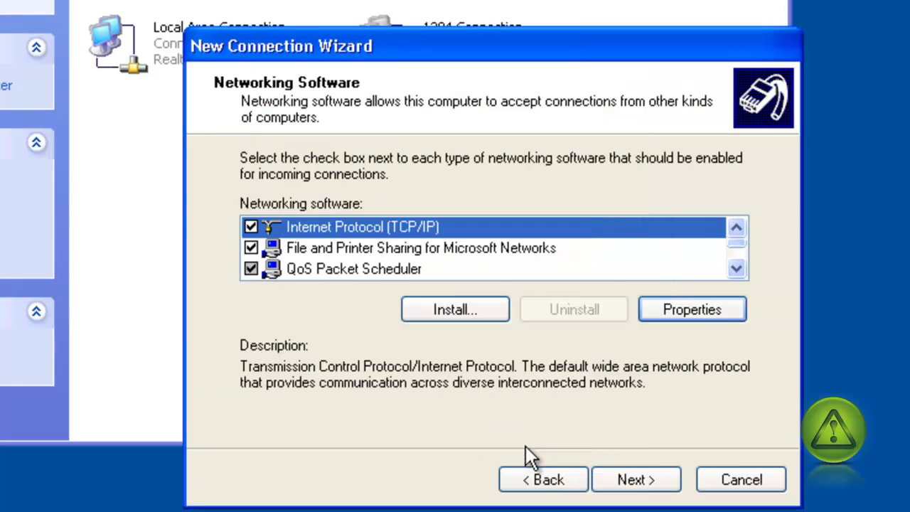
pyautogui.click(652, 486)
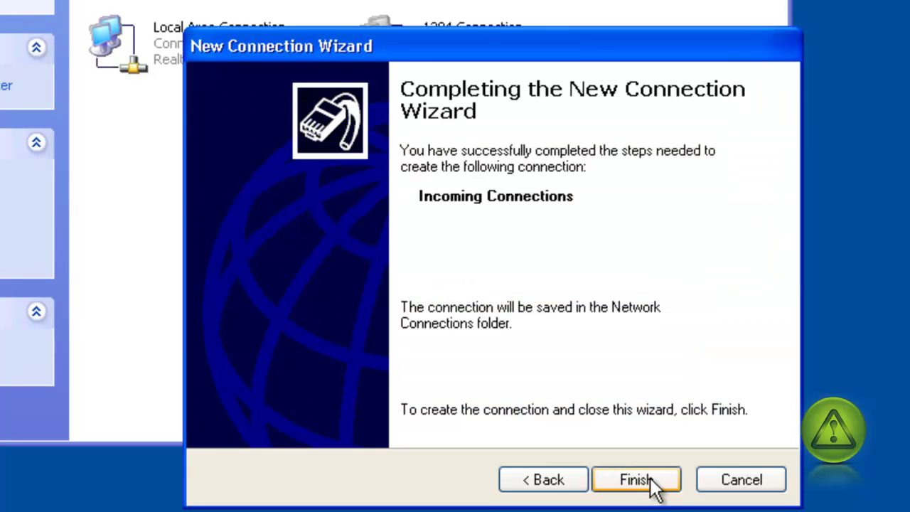
pyautogui.click(652, 486)
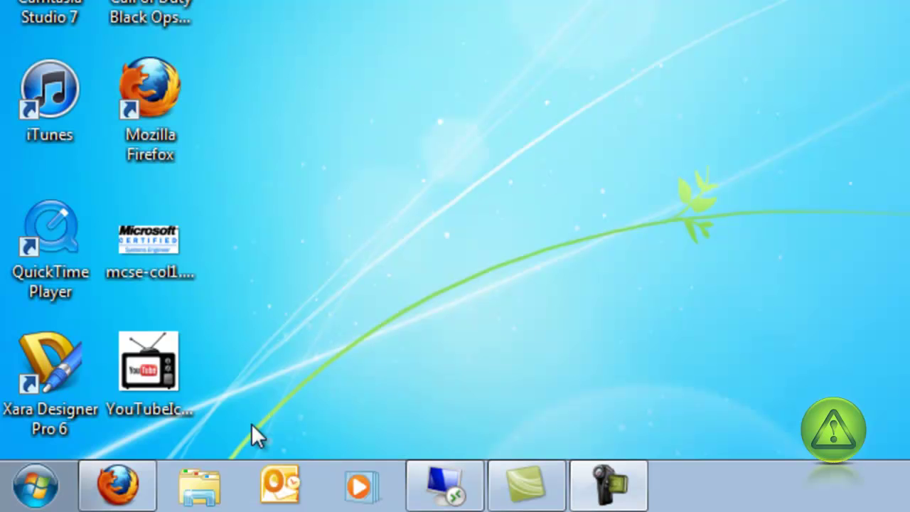
# Step: On the Windows 7 computer, open the Network and Sharing Center and start setting up a new connection or network
pyautogui.click(43, 490)
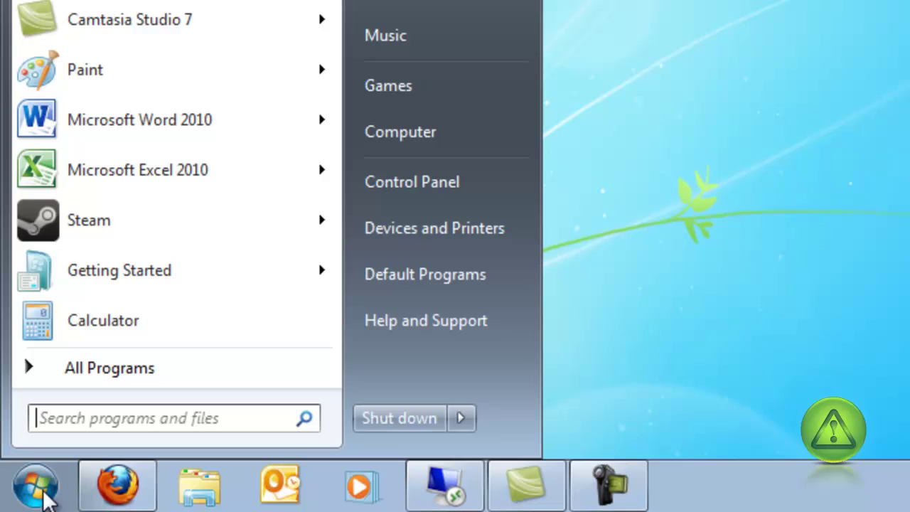
pyautogui.click(396, 187)
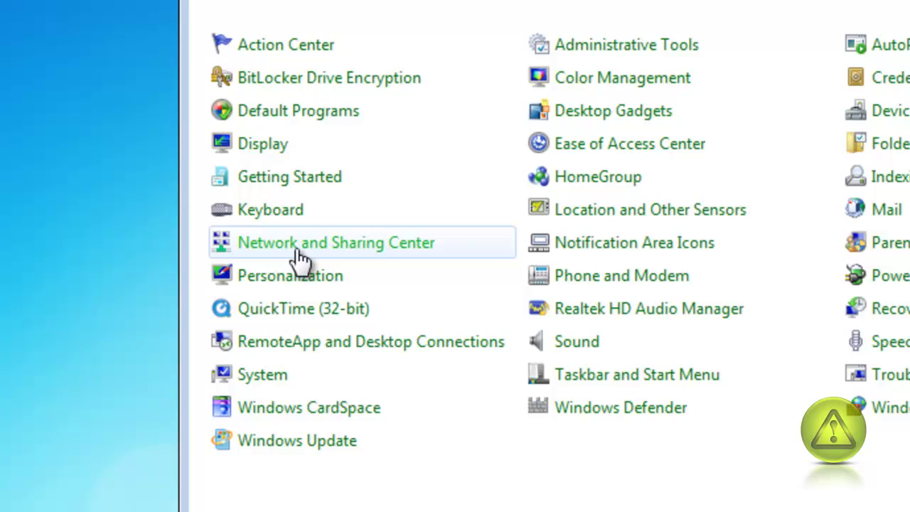
pyautogui.click(301, 260)
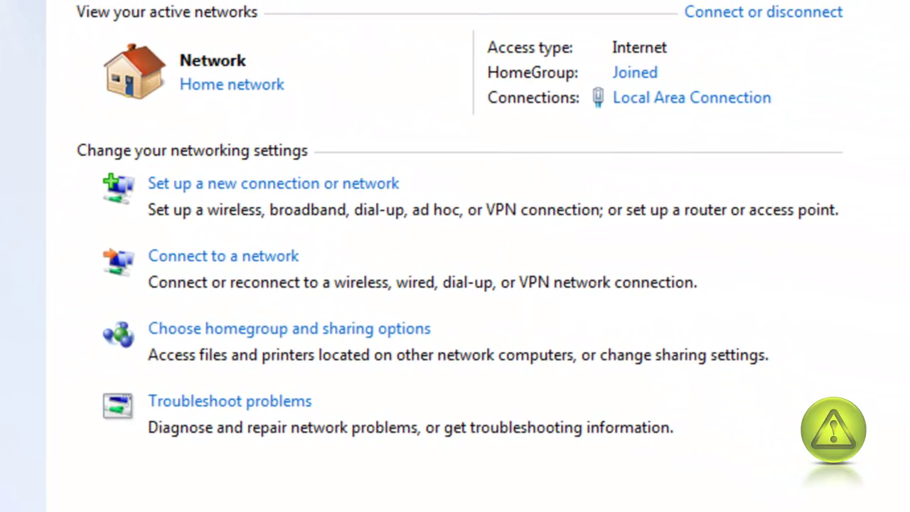
pyautogui.click(208, 186)
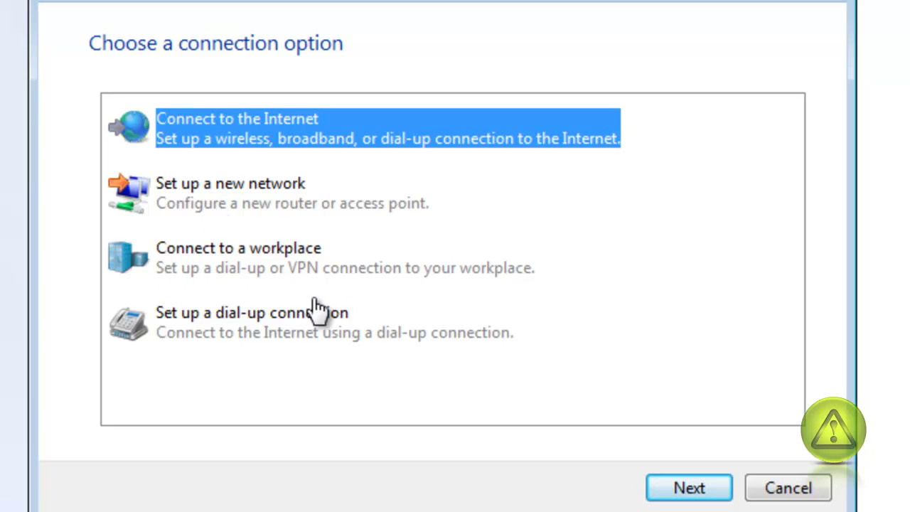
# Step: Choose to connect to a workplace with a VPN through the existing Internet connection
pyautogui.click(258, 262)
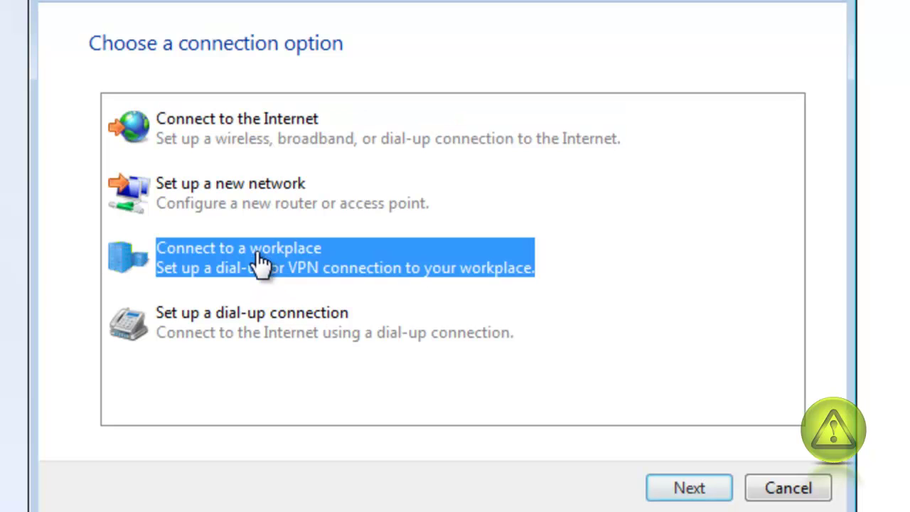
pyautogui.click(688, 488)
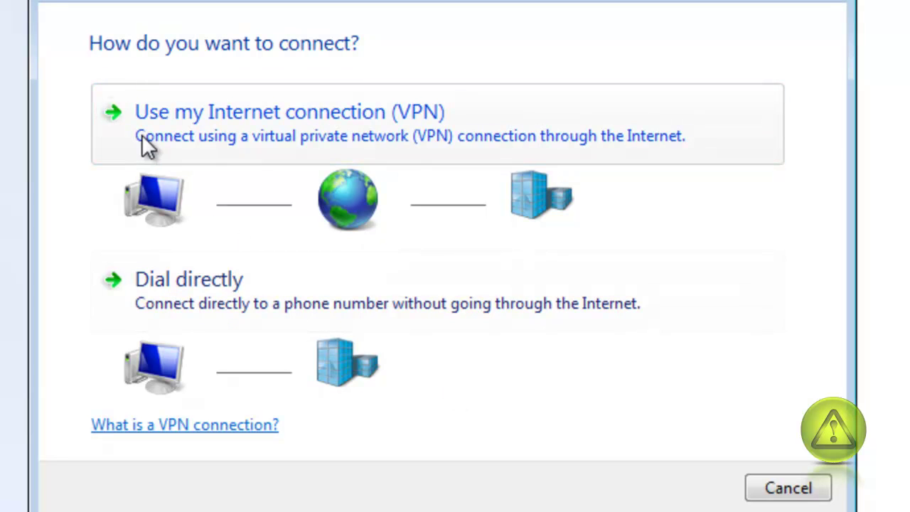
pyautogui.click(411, 132)
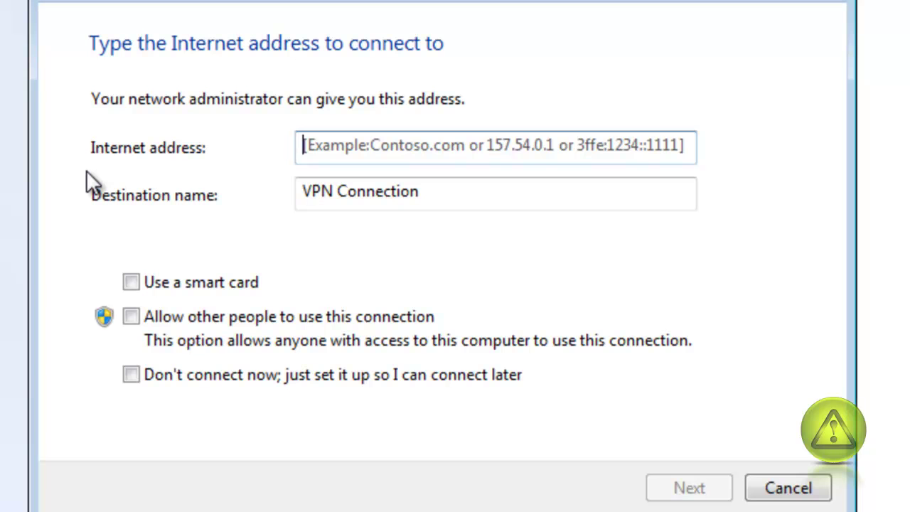
# Step: Set the VPN's Internet address to 192.168.1.103 and its destination name to "AvoidErrors VPN", and continue to the sign-in details
pyautogui.write('192')
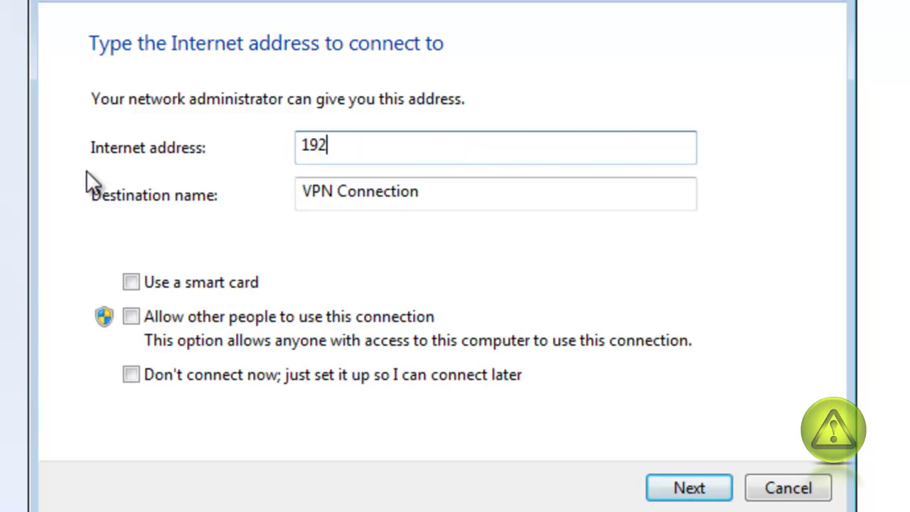
pyautogui.write('.168.1.103')
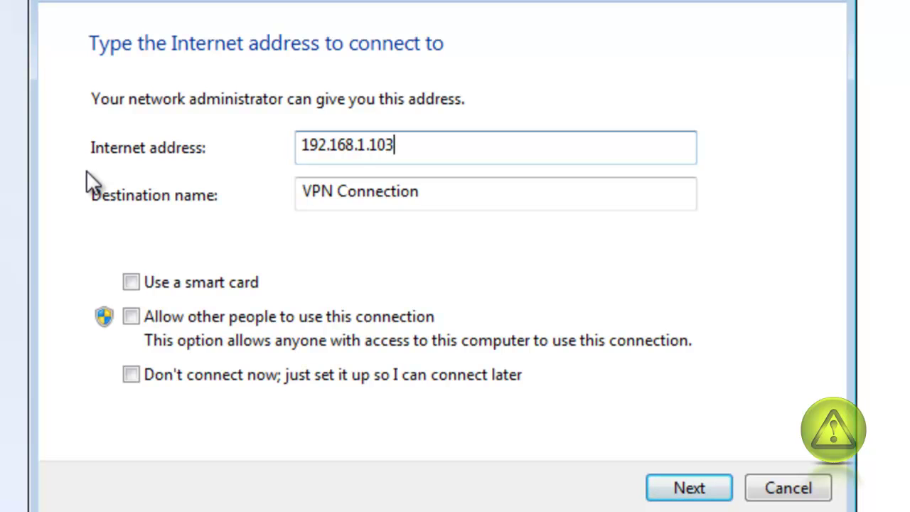
pyautogui.press('Tab')
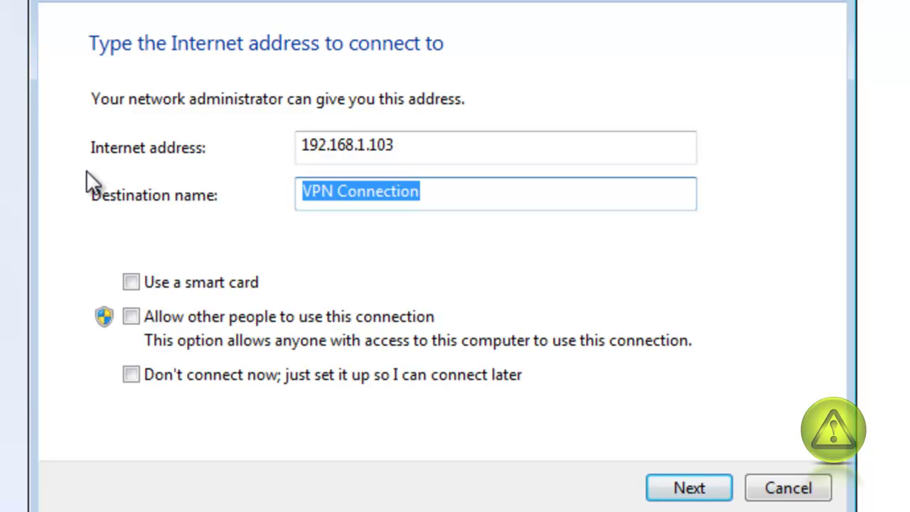
pyautogui.write('A')
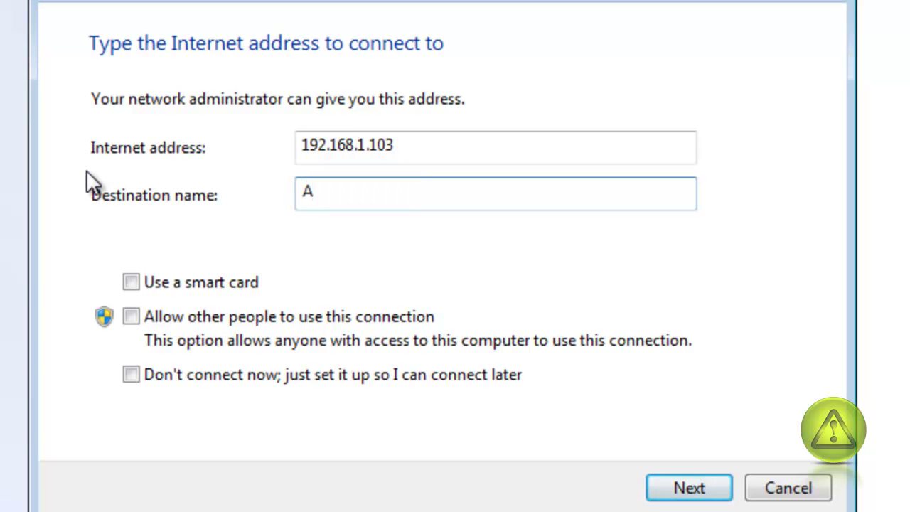
pyautogui.write('voie')
pyautogui.press('BackSpace')
pyautogui.write('dErrors ')
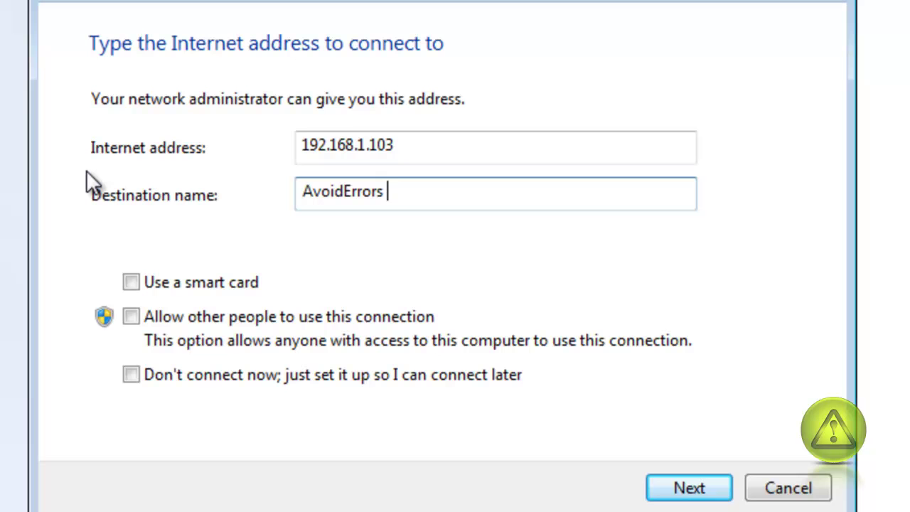
pyautogui.write('VPN')
pyautogui.click(689, 489)
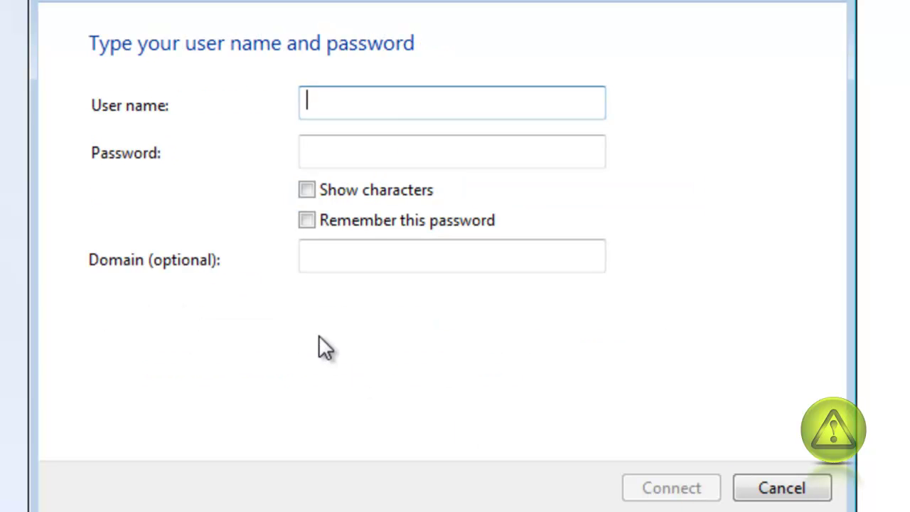
# Step: Enter the VPN user name Edit and fill in the account password
pyautogui.write('Edit')
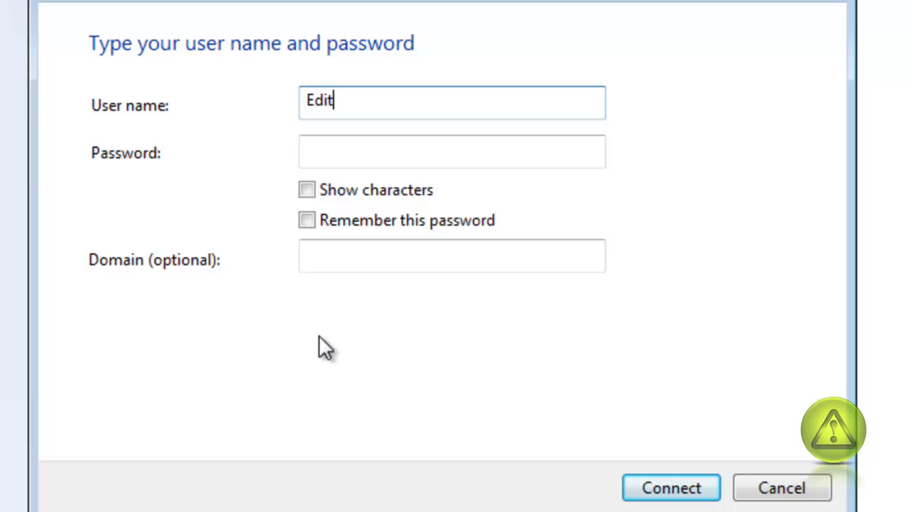
pyautogui.press('Tab')
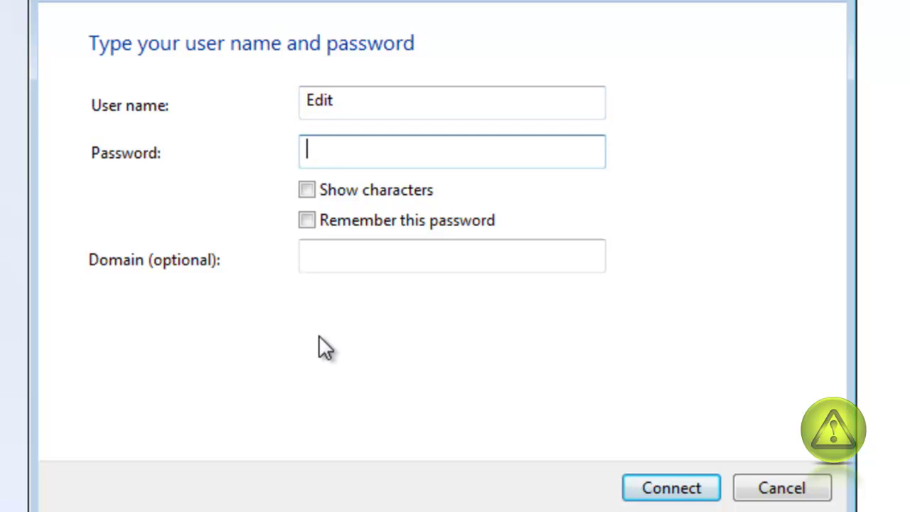
pyautogui.write('•••••••')
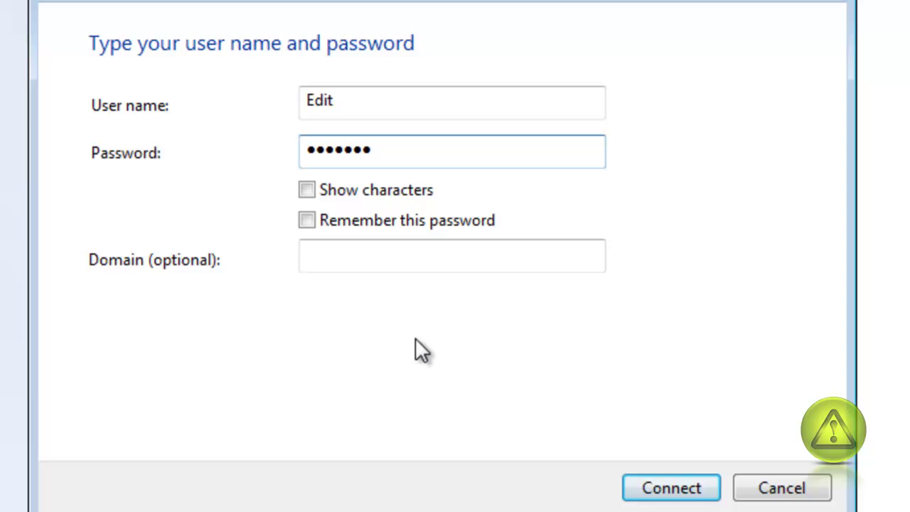
# Step: Connect to the AvoidErrors VPN with the entered sign-in details, and disconnect it from its connection status
pyautogui.click(685, 489)
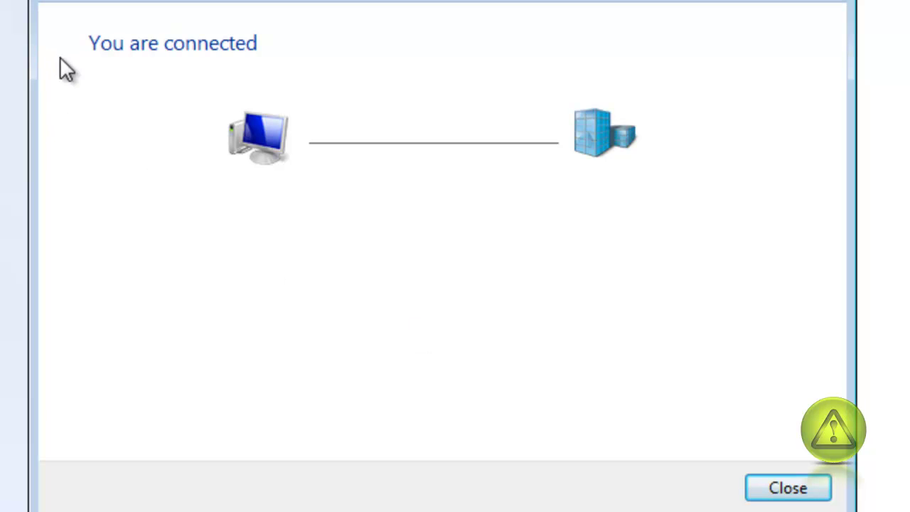
pyautogui.click(807, 492)
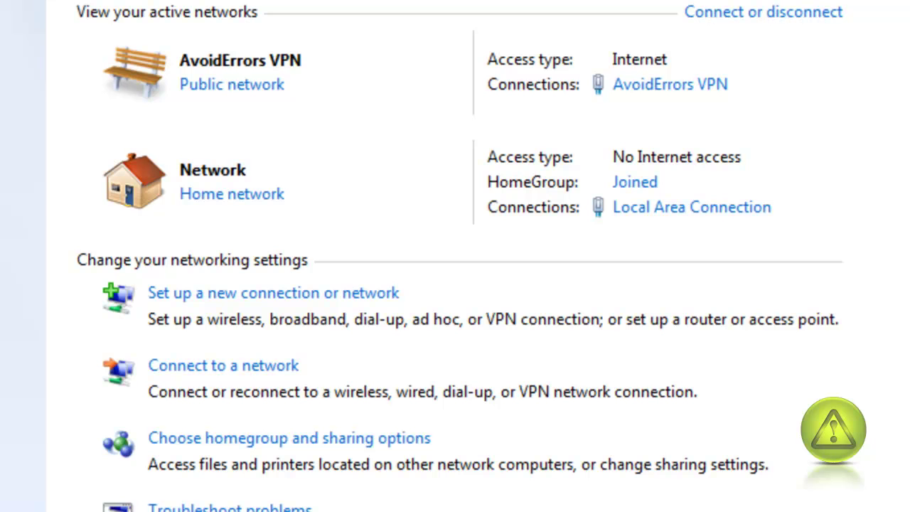
pyautogui.click(631, 85)
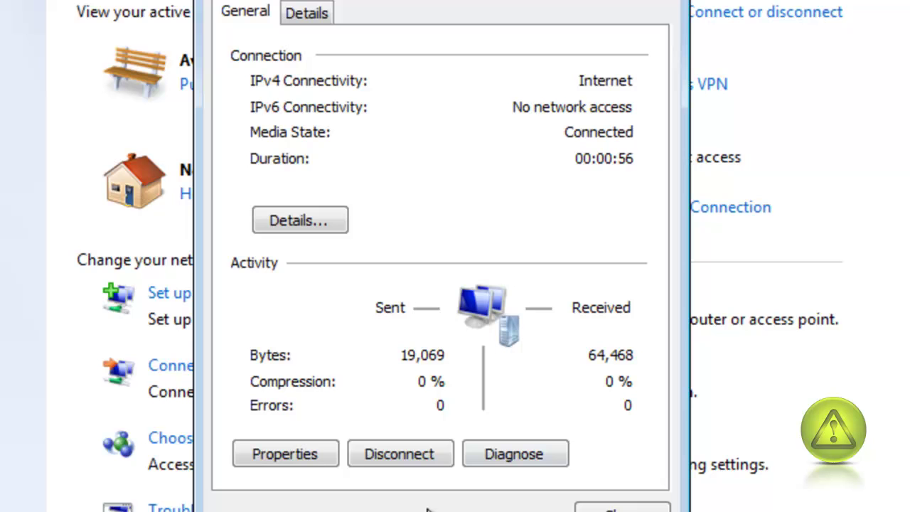
pyautogui.click(382, 457)
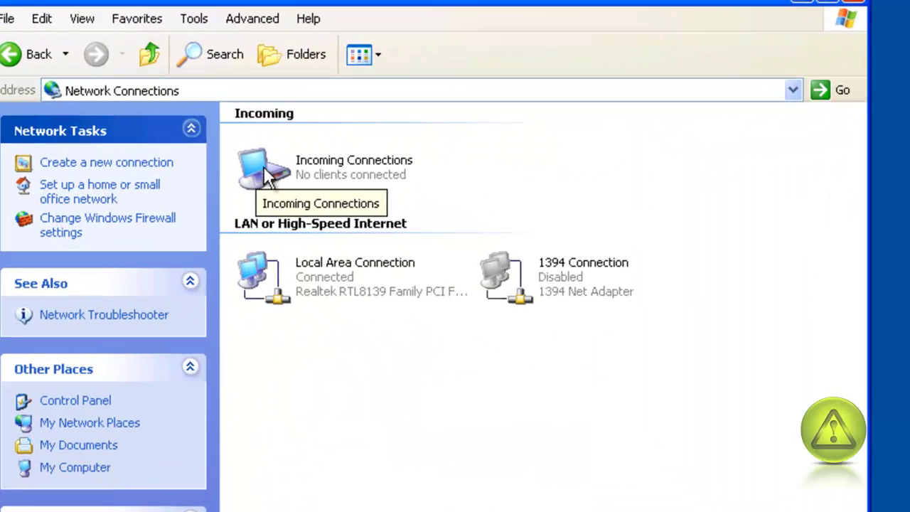
# Step: On the Windows XP computer, set the TCP/IP properties of Incoming Connections to assign addresses automatically using DHCP
pyautogui.rightClick(264, 171)
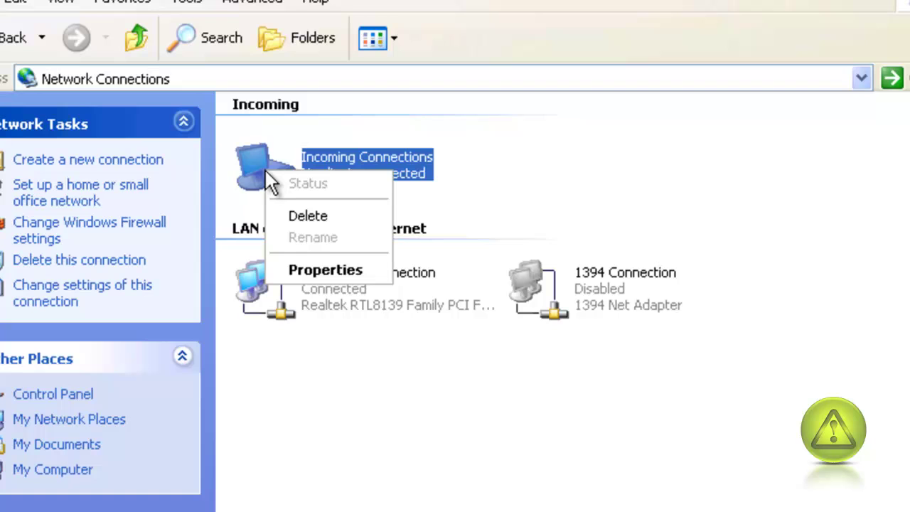
pyautogui.click(316, 272)
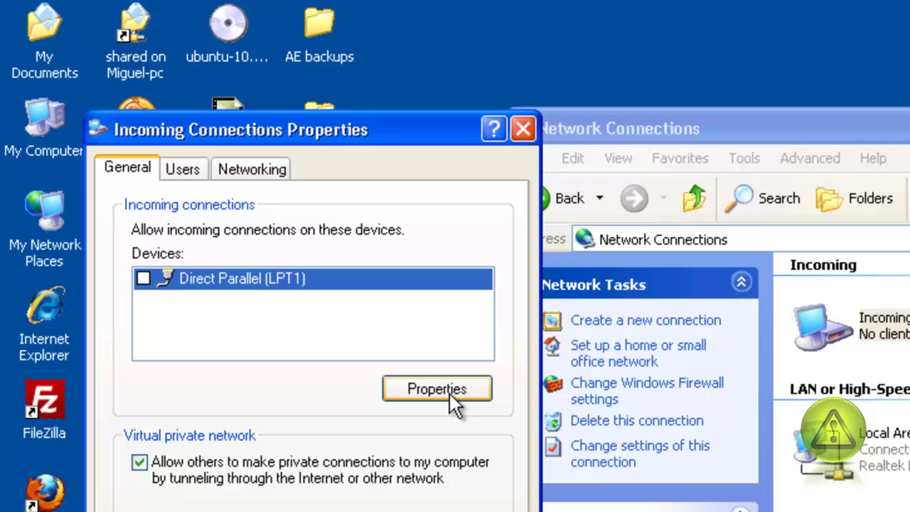
pyautogui.click(461, 393)
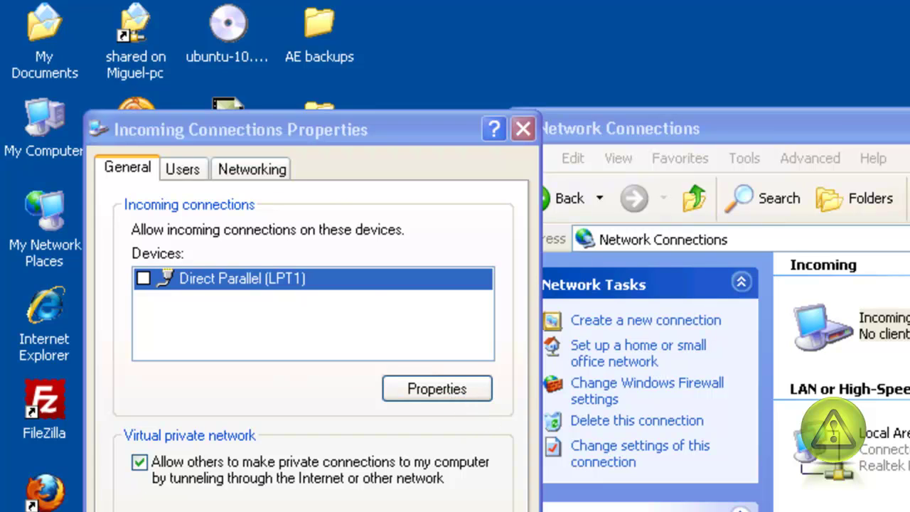
pyautogui.click(241, 168)
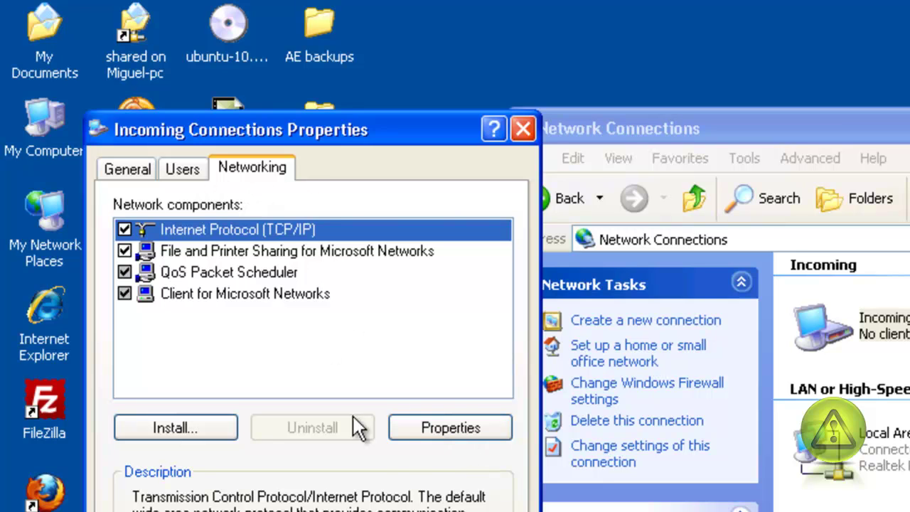
pyautogui.click(453, 428)
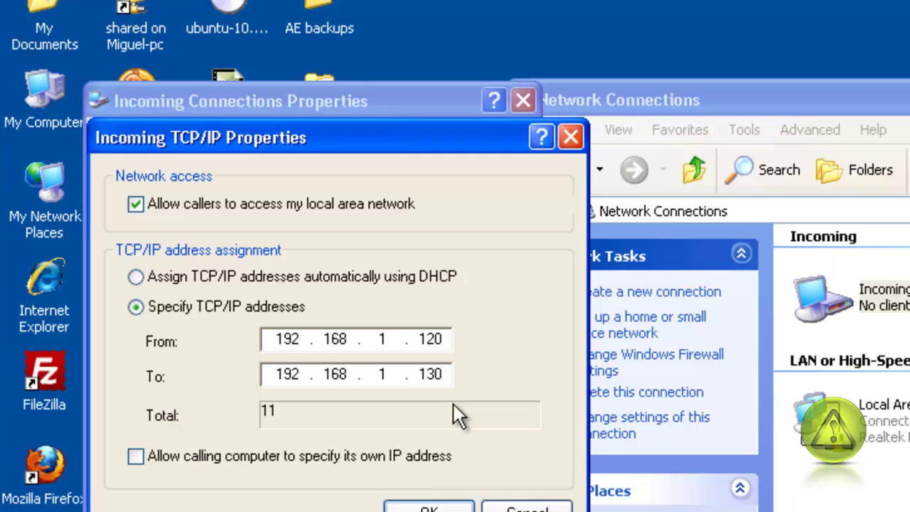
pyautogui.click(137, 217)
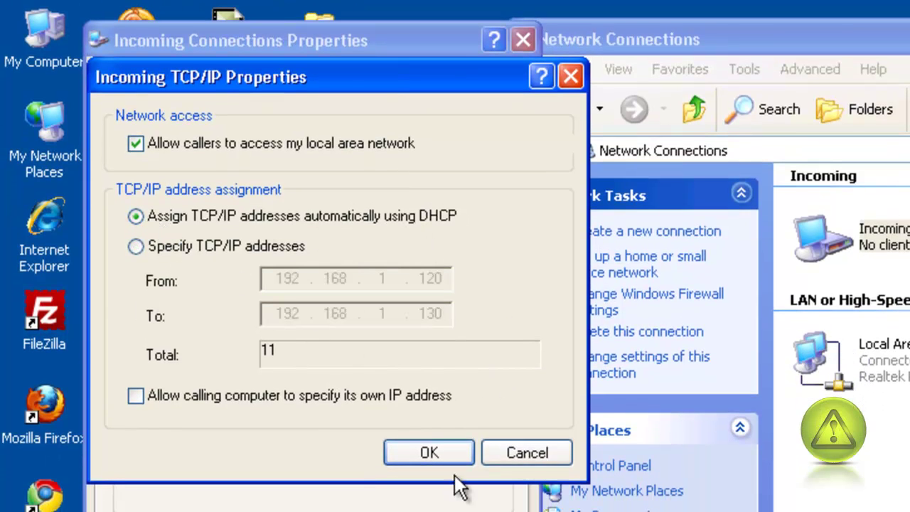
pyautogui.click(429, 452)
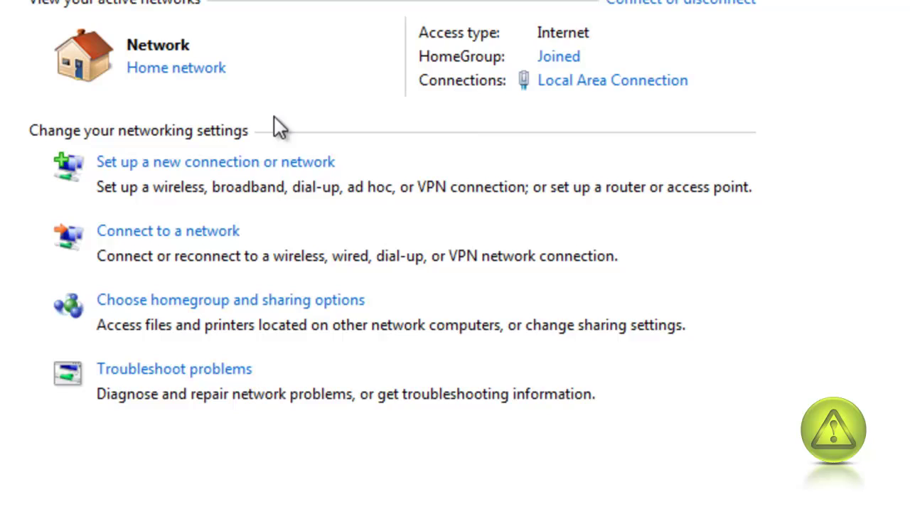
# Step: On the Windows 7 computer, set up a connection to a workplace using the existing AvoidErrors VPN connection
pyautogui.click(237, 168)
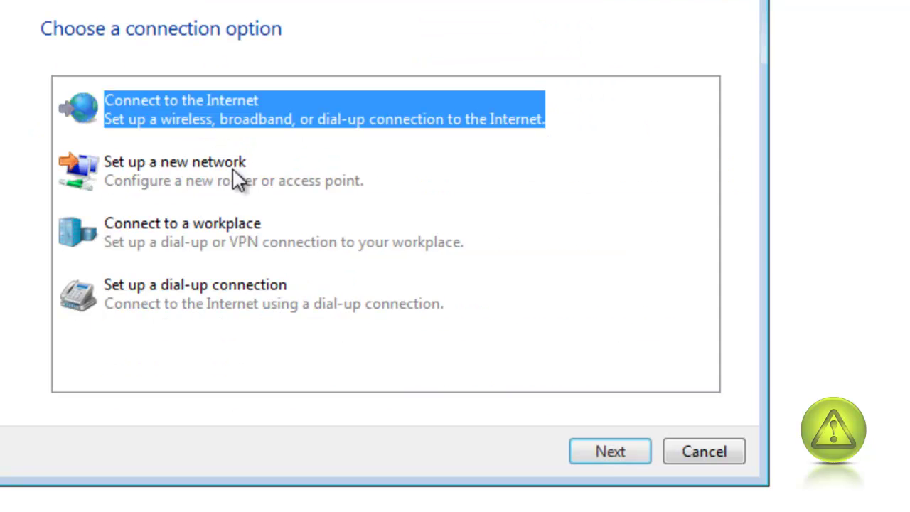
pyautogui.click(218, 244)
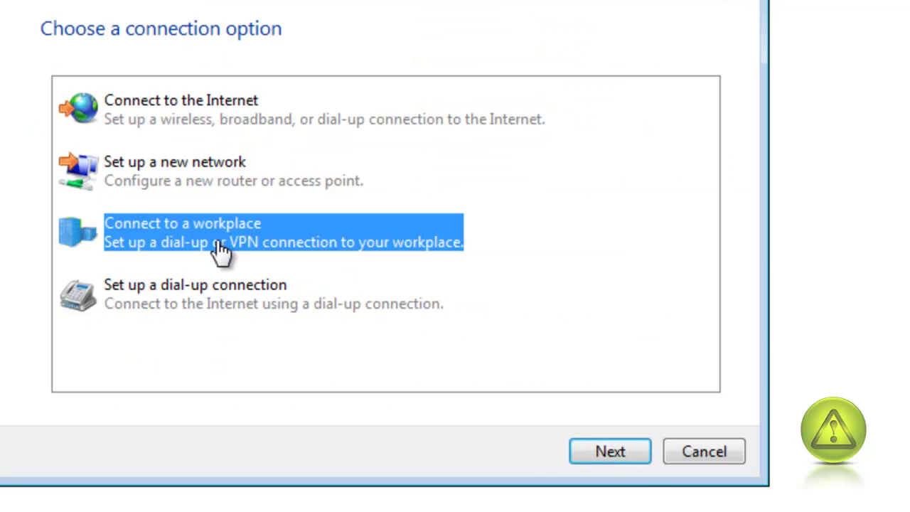
pyautogui.click(610, 452)
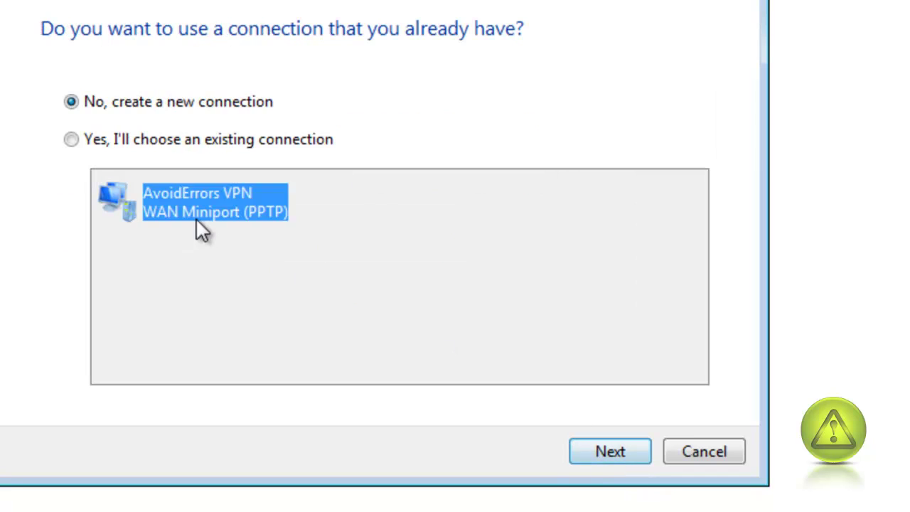
pyautogui.click(193, 213)
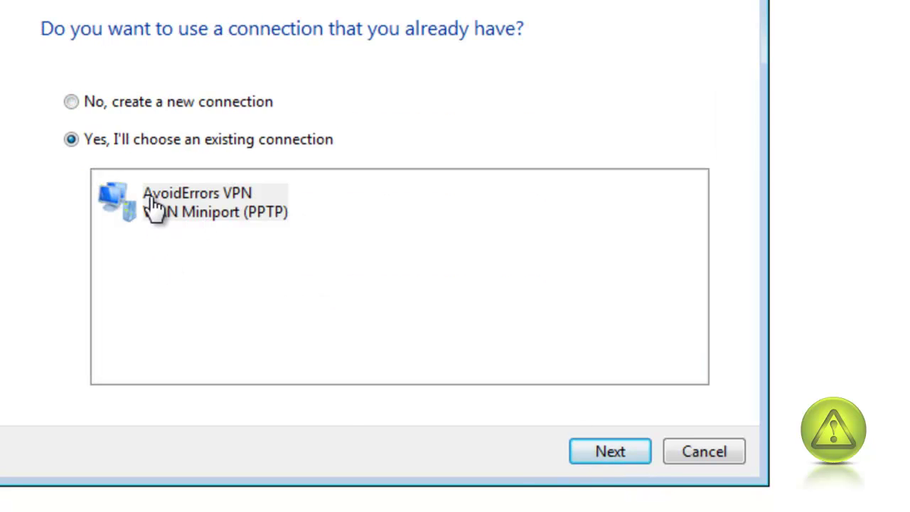
pyautogui.click(603, 450)
# Step: Save the VPN user name and password for Me only, fill in the account password, and connect
pyautogui.click(188, 313)
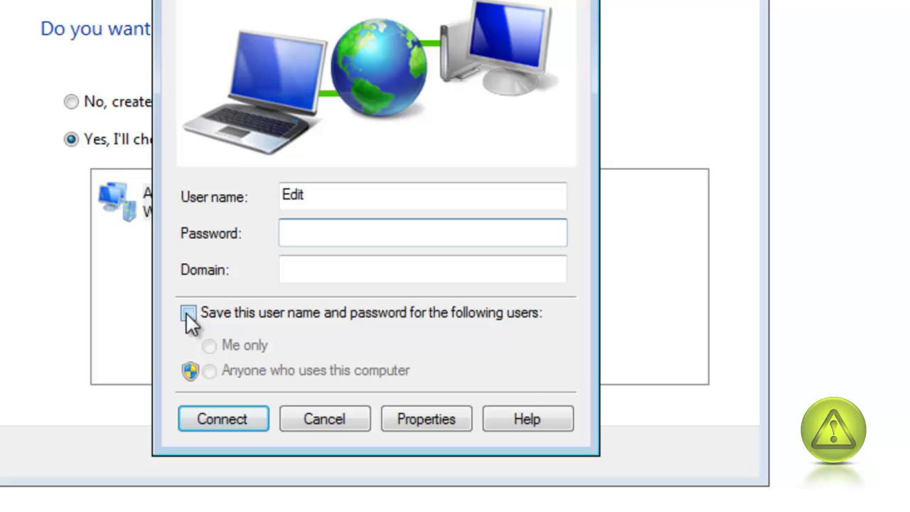
pyautogui.click(415, 261)
pyautogui.click(380, 227)
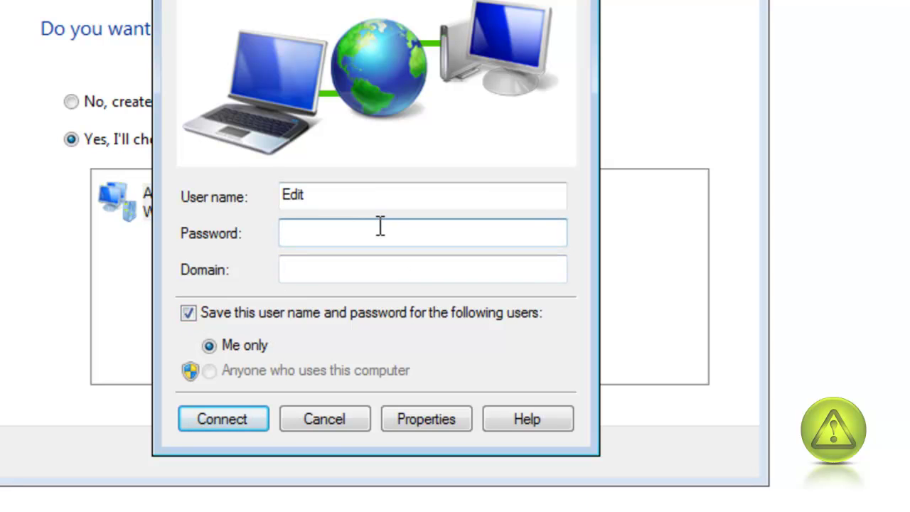
pyautogui.write('•••••••')
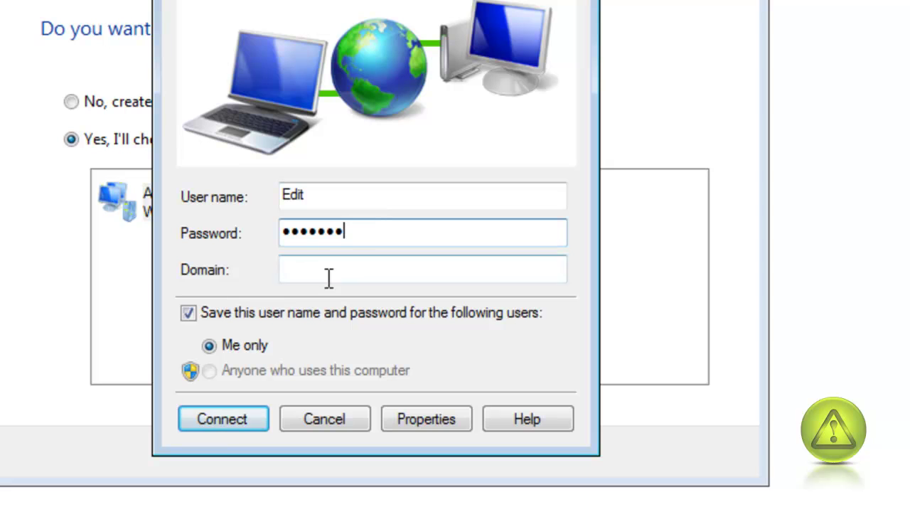
pyautogui.click(223, 416)
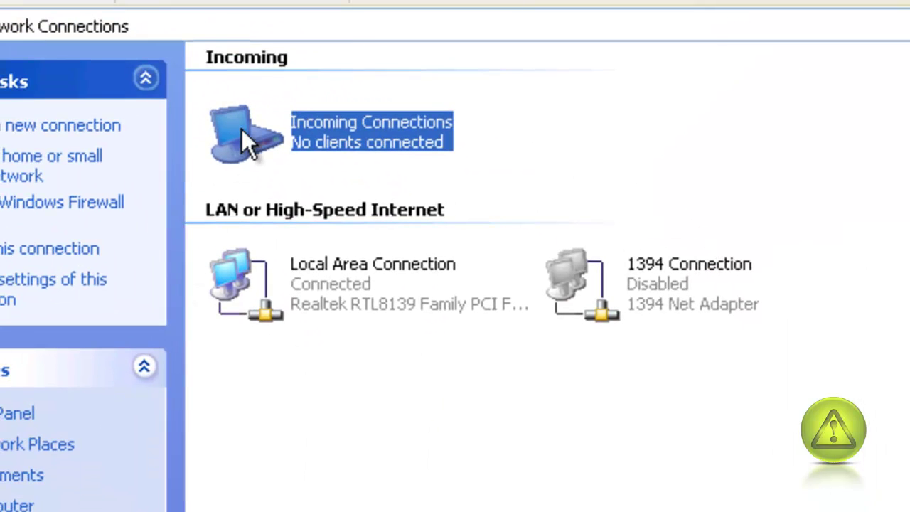
# Step: On the Windows XP computer, set Incoming Connections' TCP/IP assignment to the specified address range 192.168.1.120 to 192.168.1.130
pyautogui.rightClick(241, 129)
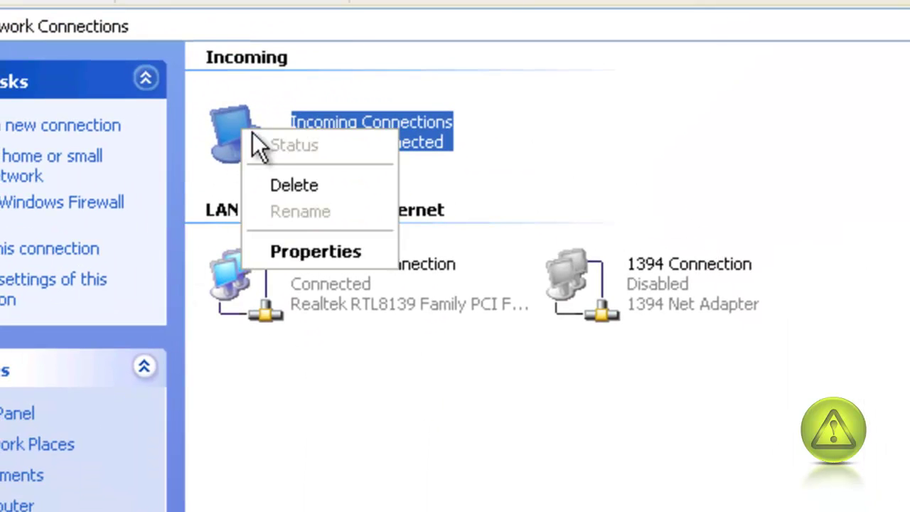
pyautogui.click(305, 253)
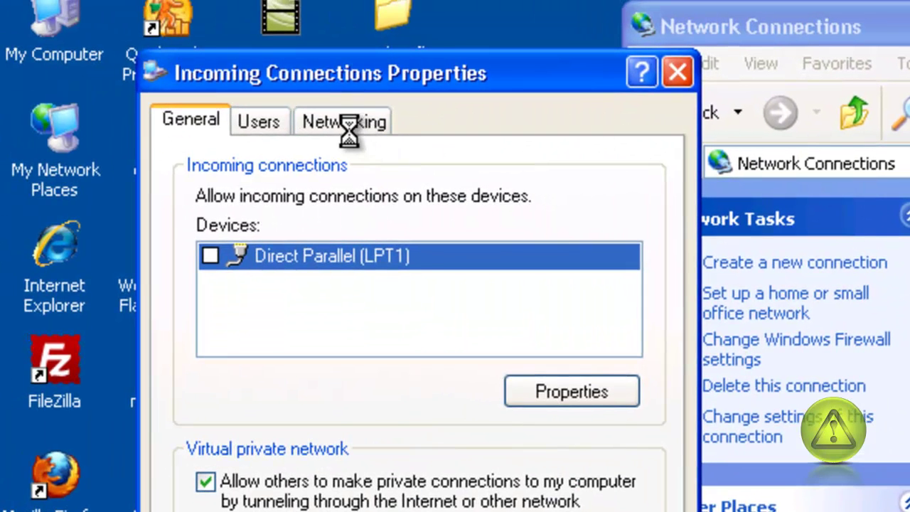
pyautogui.click(350, 130)
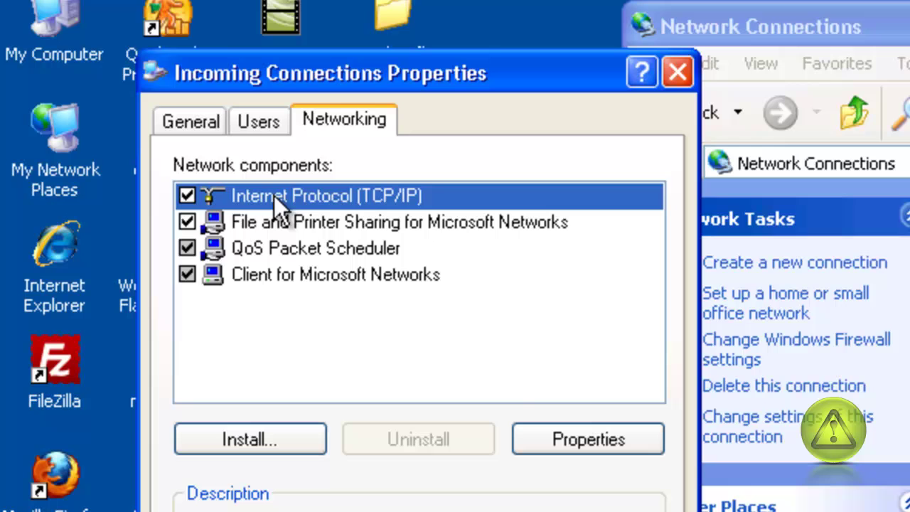
pyautogui.click(606, 439)
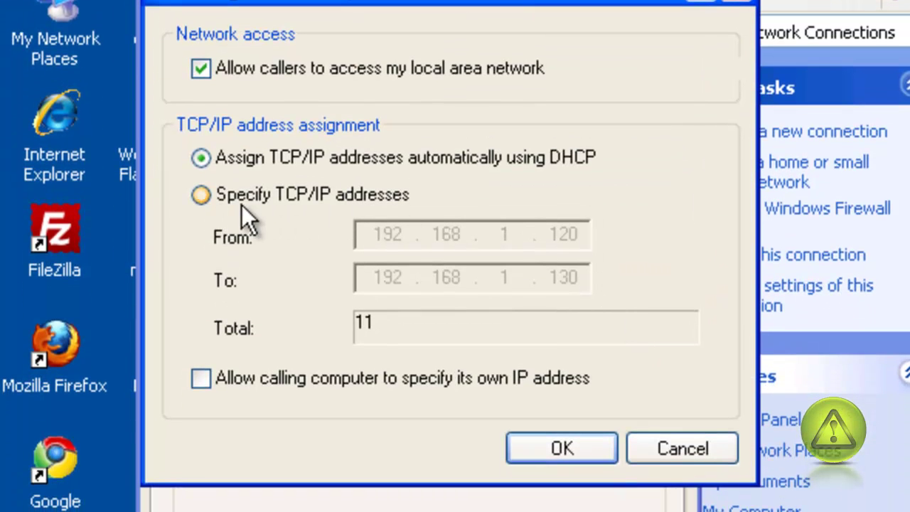
pyautogui.click(203, 195)
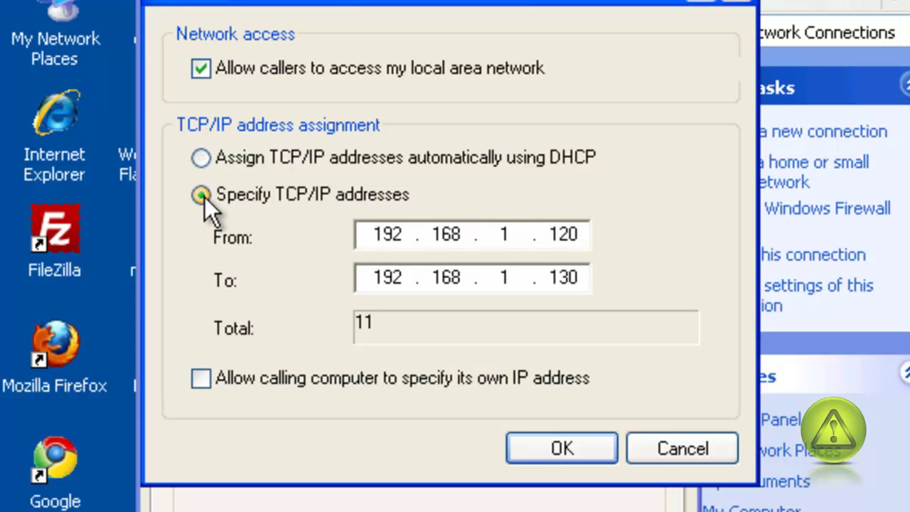
pyautogui.click(561, 442)
pyautogui.click(558, 452)
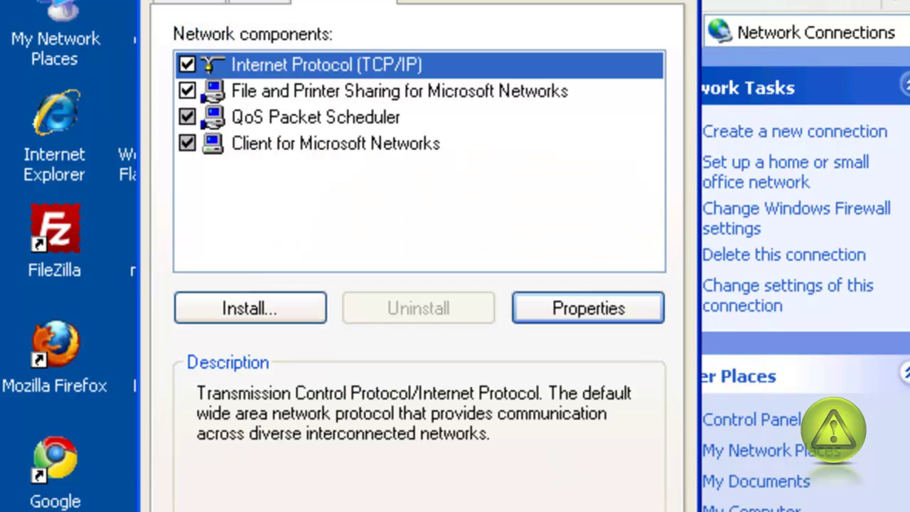